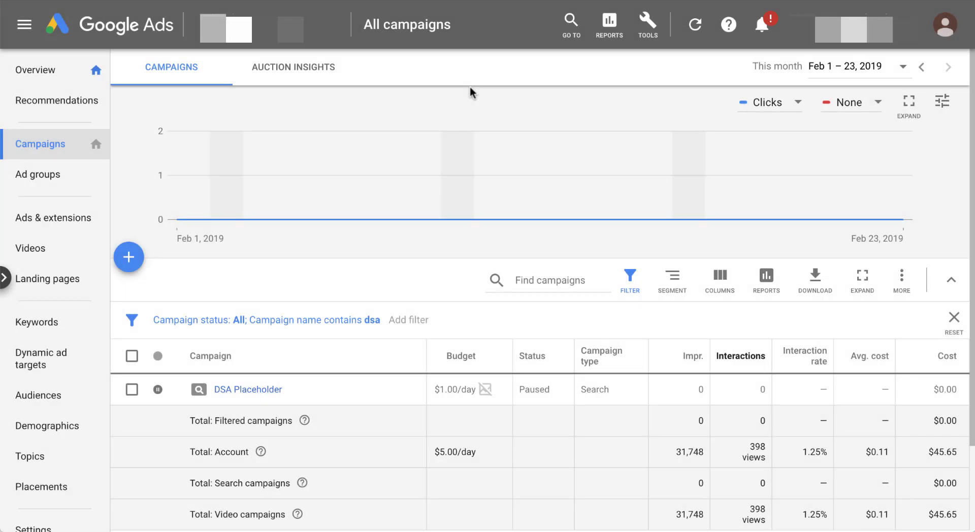
# Start a new page feed under Business data and download the page feed data template CSV.
pyautogui.click(649, 20)
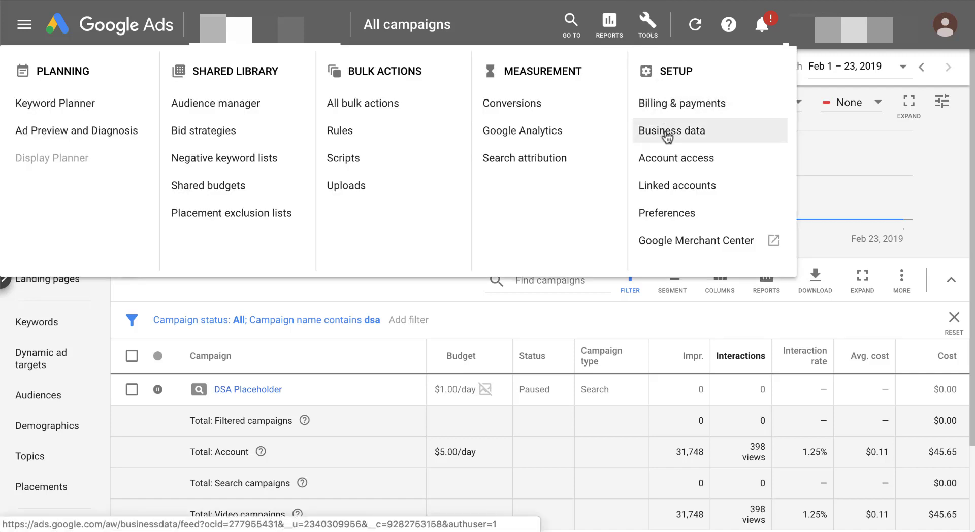
pyautogui.click(667, 133)
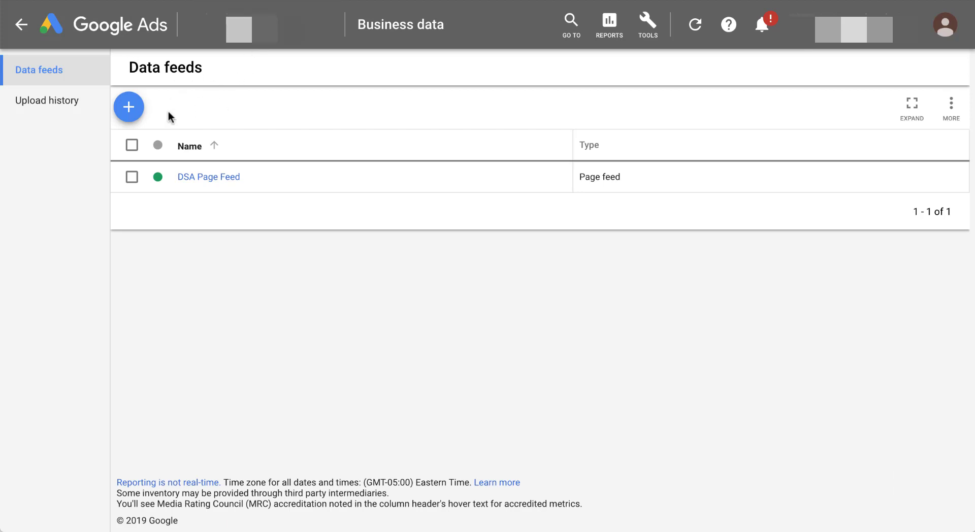
pyautogui.click(132, 113)
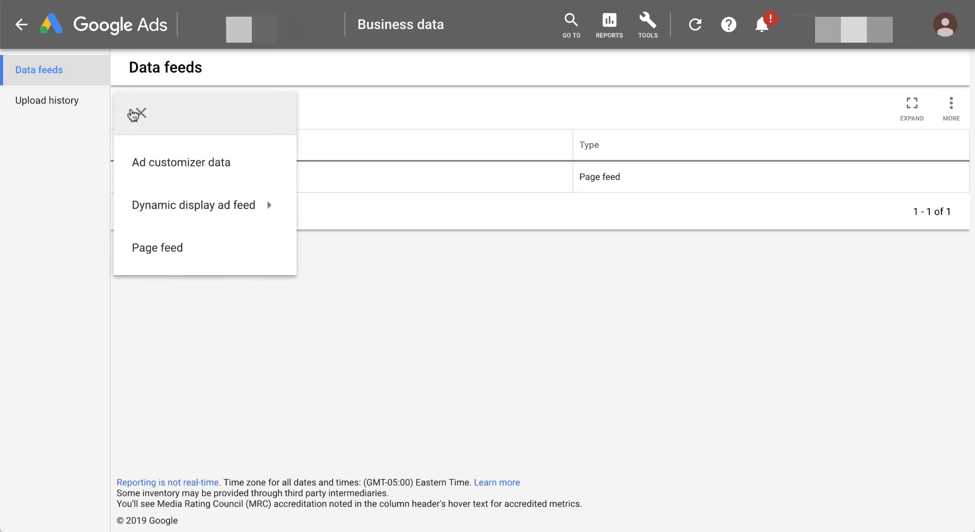
pyautogui.click(157, 249)
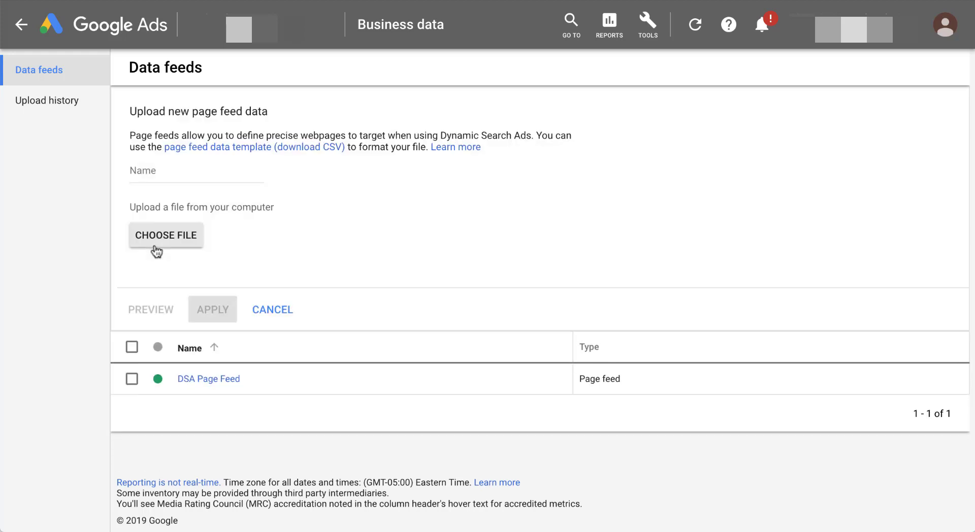
pyautogui.click(311, 147)
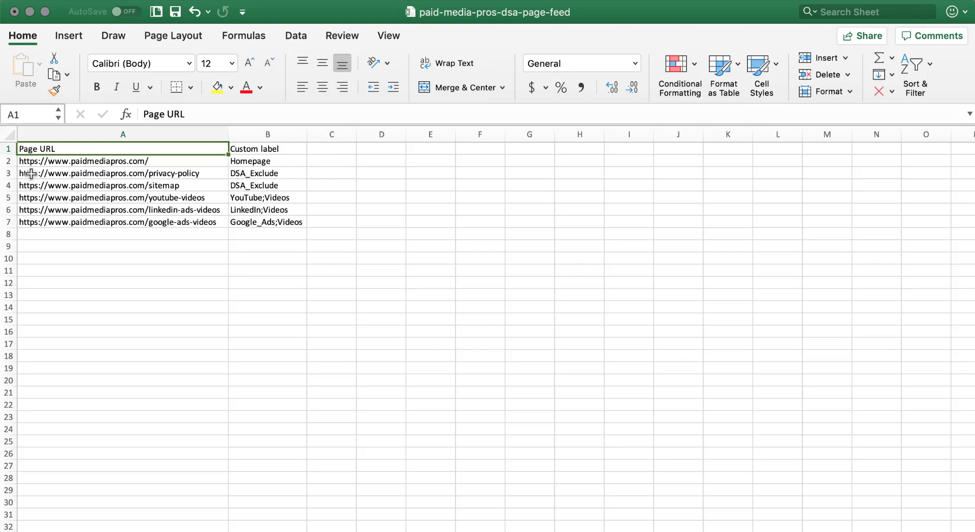
# Select the privacy-policy and sitemap rows in the template, then dismiss the menu without editing anything.
pyautogui.moveTo(7, 173); pyautogui.dragTo(7, 191)
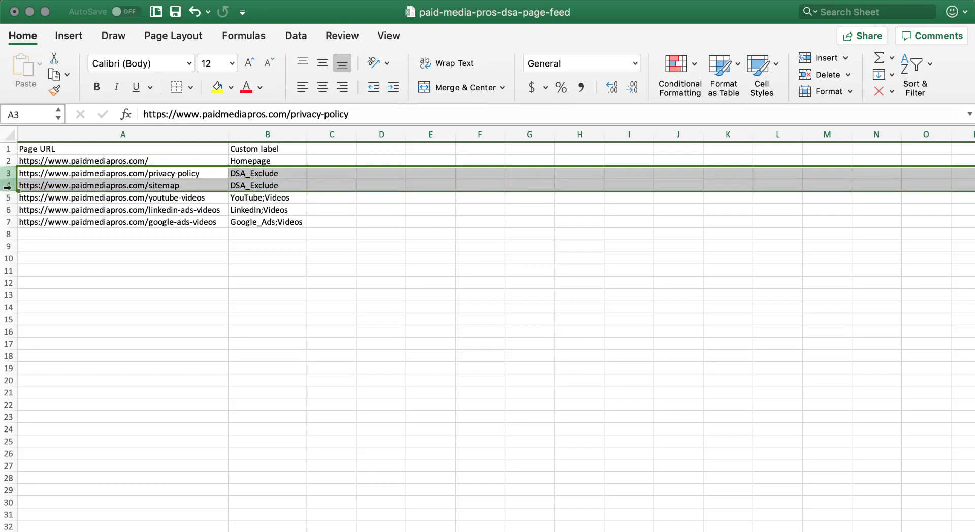
pyautogui.rightClick(7, 191)
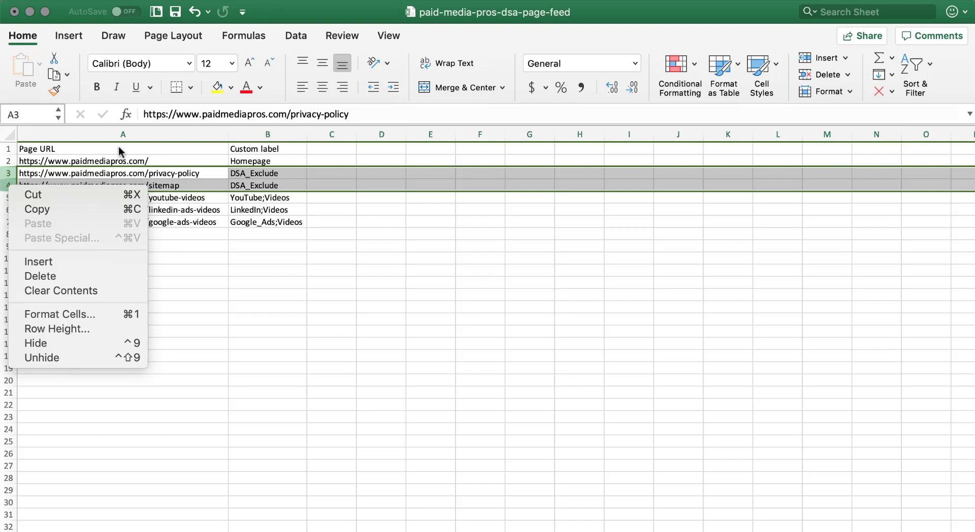
pyautogui.press('Escape')
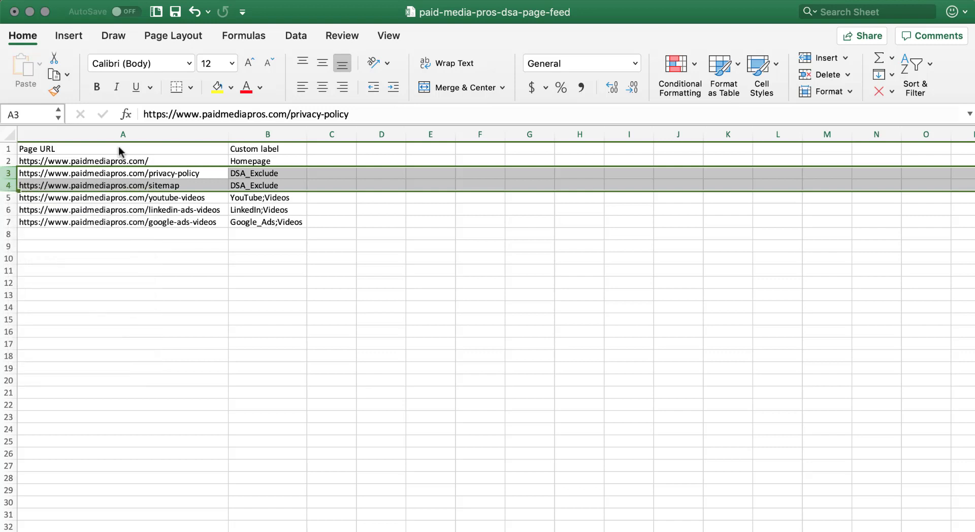
pyautogui.click(119, 147)
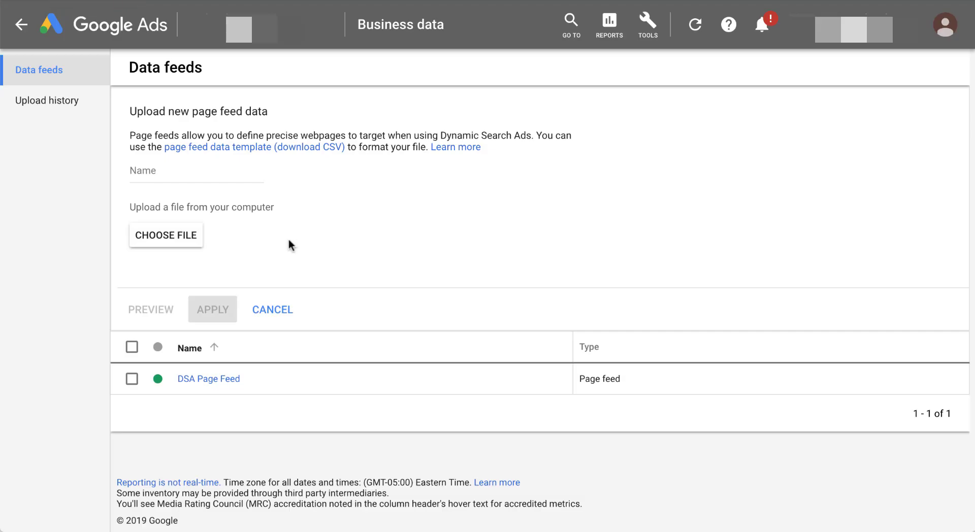
# Choose paid-media-pros-dsa-page-feed.csv, name the feed 'DSA Page Feed 2', and apply the upload.
pyautogui.click(186, 240)
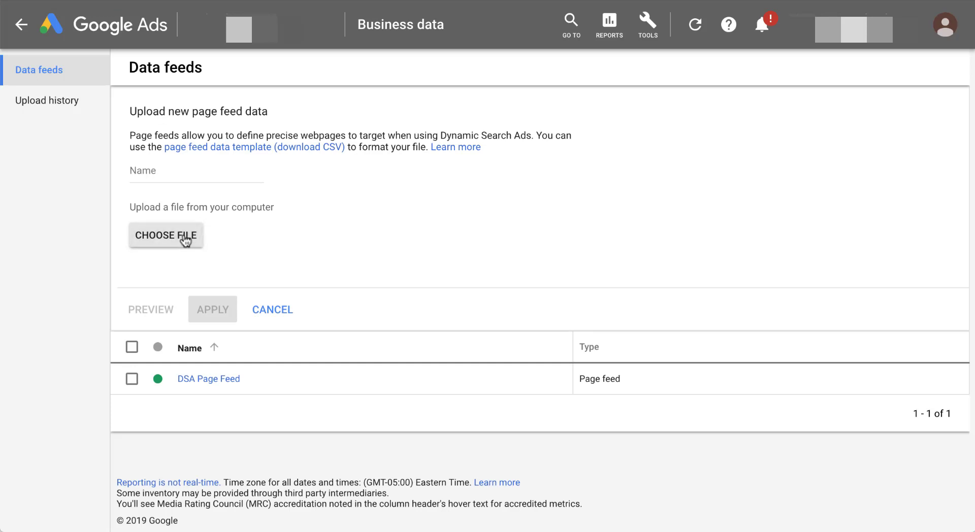
pyautogui.click(386, 133)
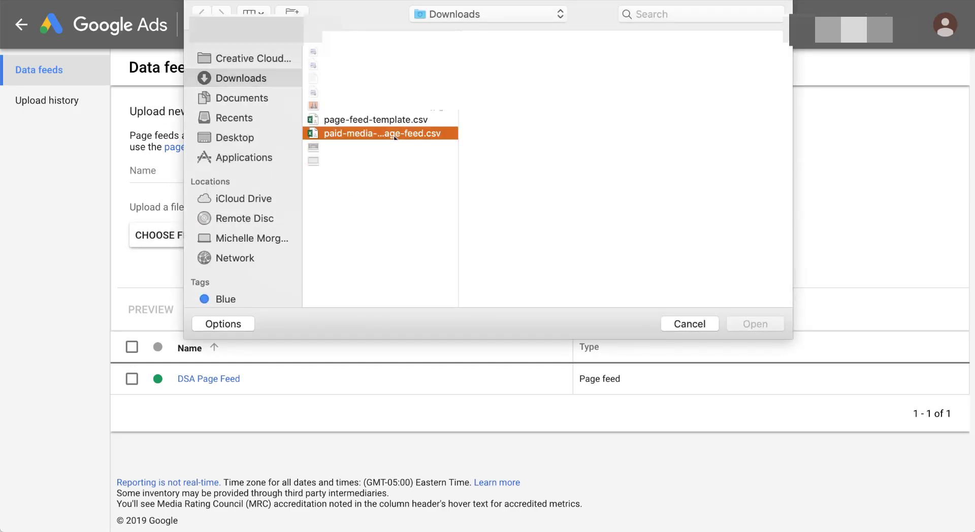
pyautogui.click(747, 323)
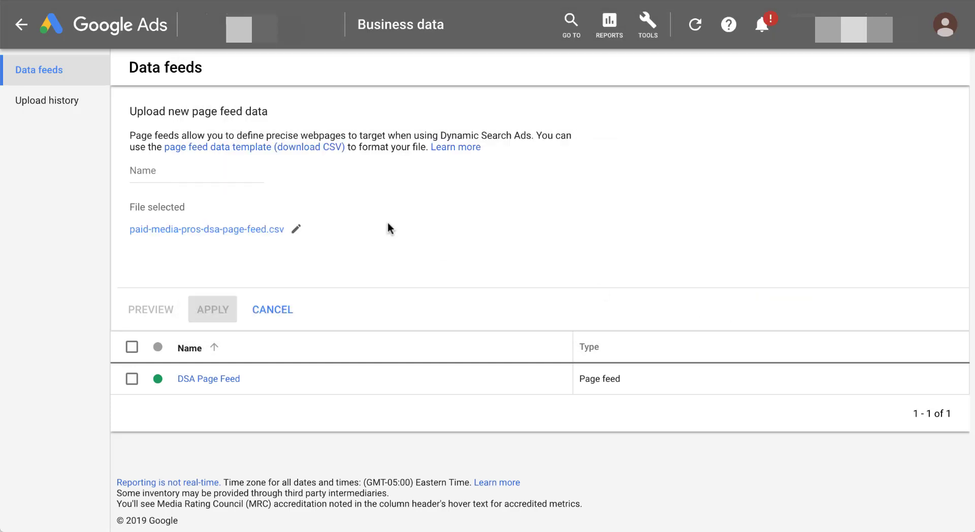
pyautogui.click(163, 173)
pyautogui.write('DSA Page Feed')
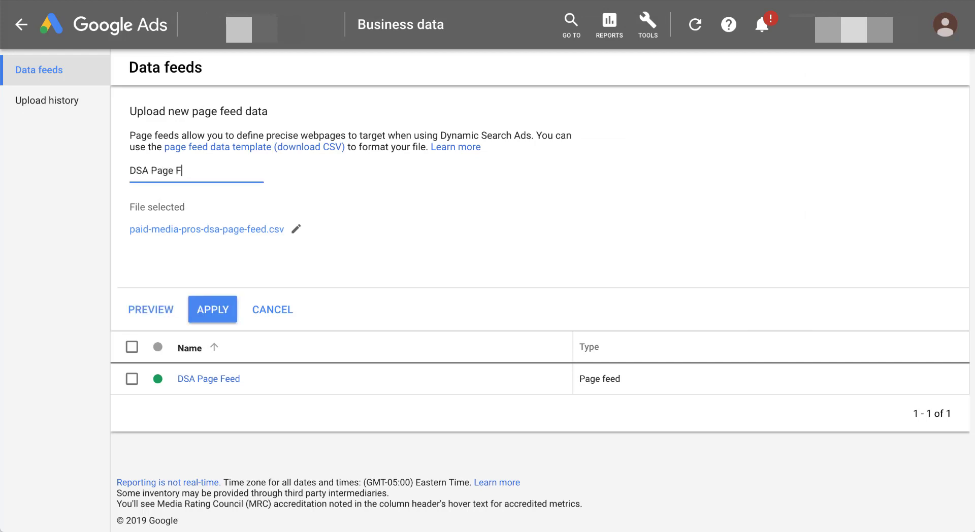
pyautogui.write(' 2')
pyautogui.click(213, 309)
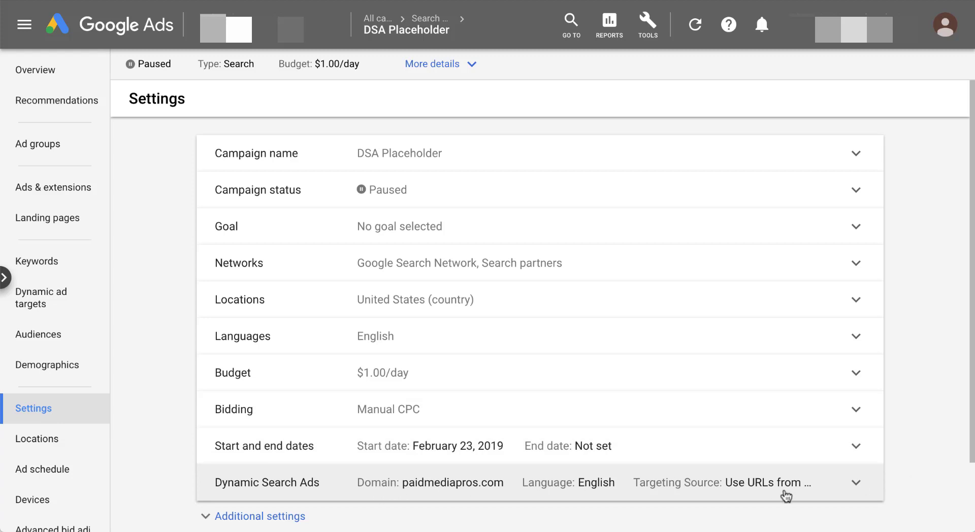
# Expand the DSA Placeholder campaign's Dynamic Search Ads settings and scroll to Ad group 1's empty dynamic ad targets.
pyautogui.click(861, 486)
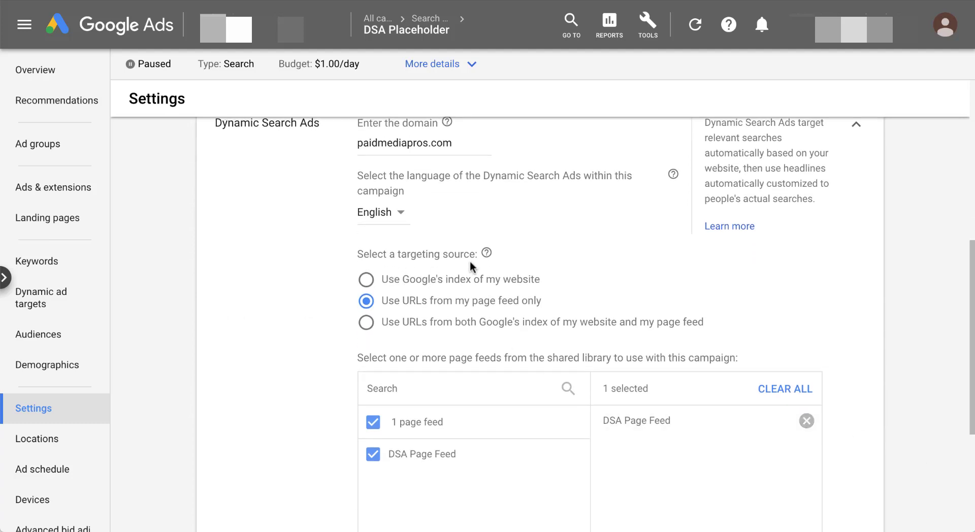
pyautogui.moveTo(390, 309)
pyautogui.moveTo(746, 318)
pyautogui.moveTo(365, 325)
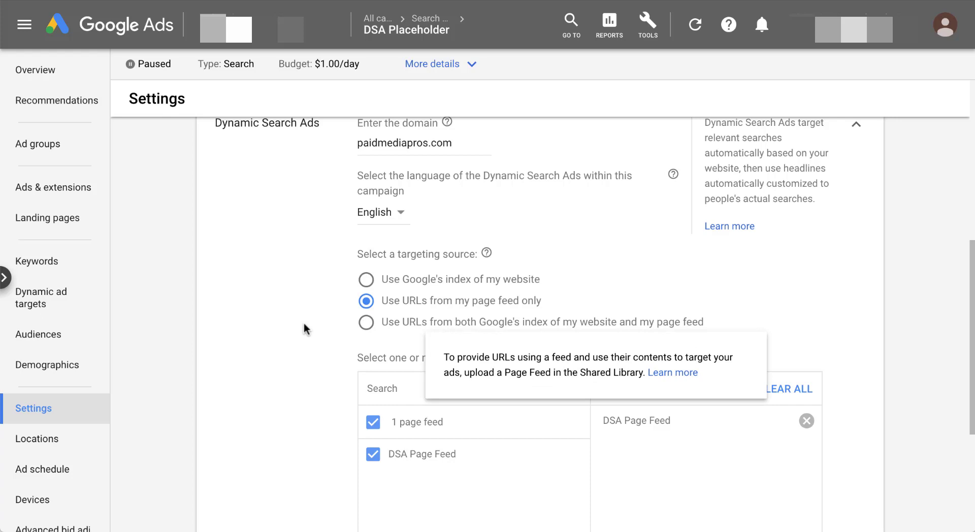
pyautogui.scroll(-3, 303, 349)
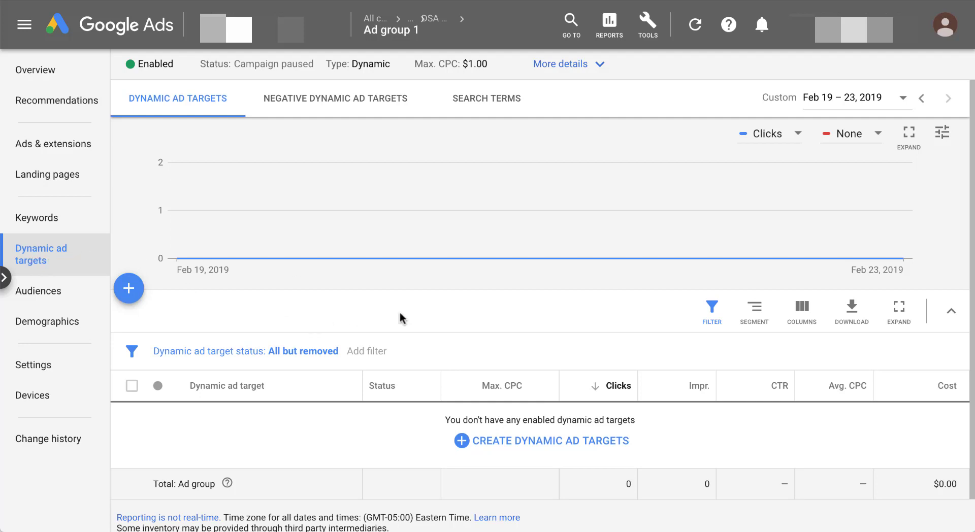
# Open the Add Dynamic Ad Target form, expand Specific webpages, and leave All webpages unchecked.
pyautogui.click(526, 443)
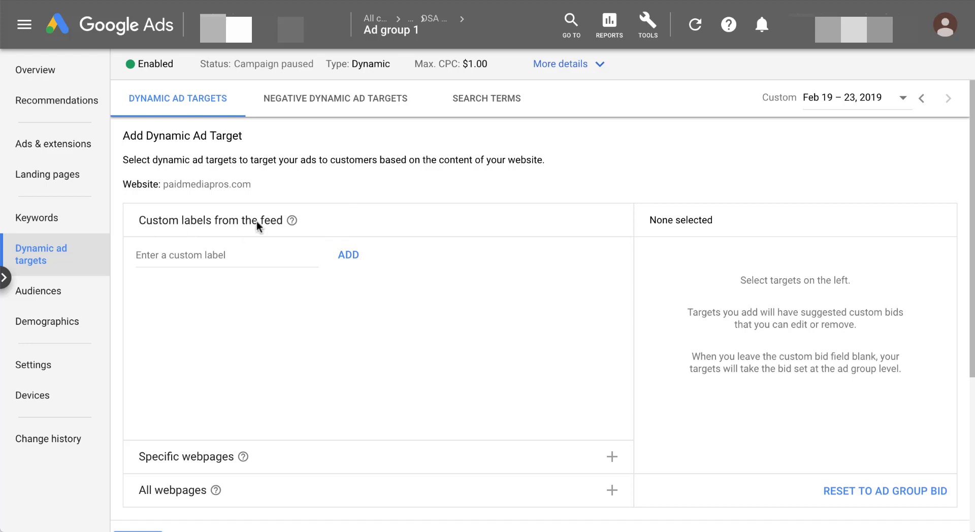
pyautogui.click(214, 462)
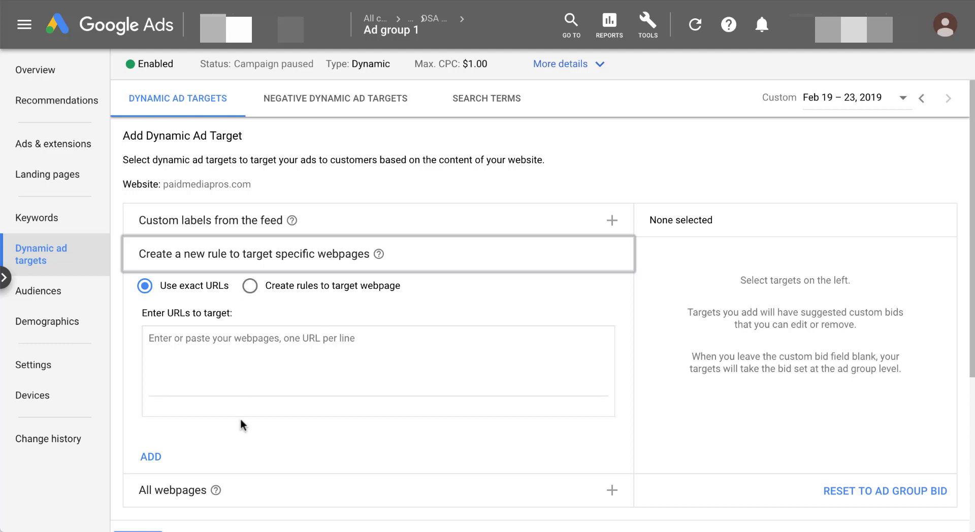
pyautogui.click(262, 490)
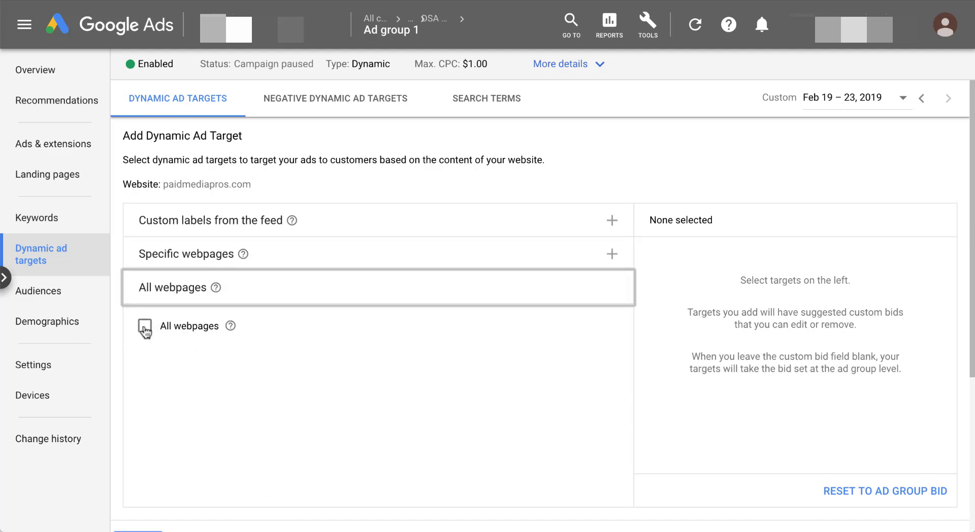
pyautogui.click(145, 326)
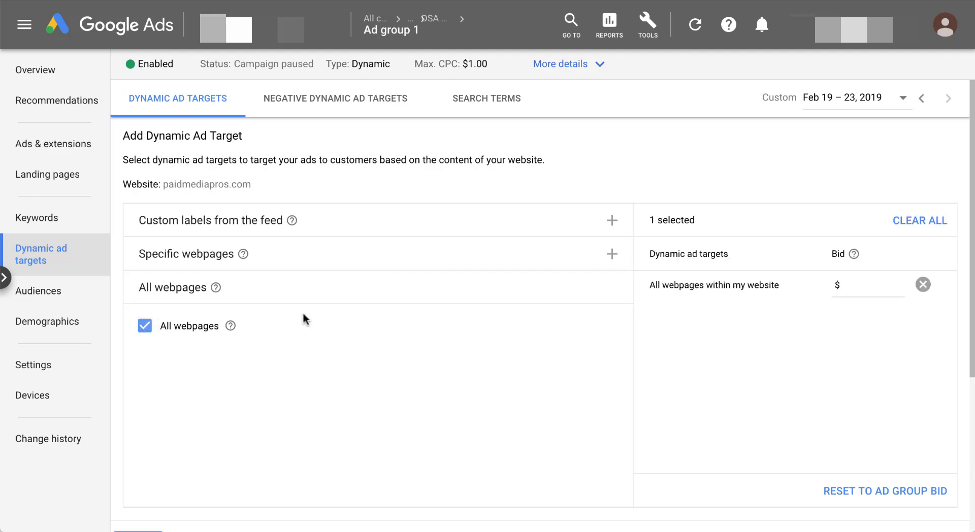
pyautogui.click(145, 326)
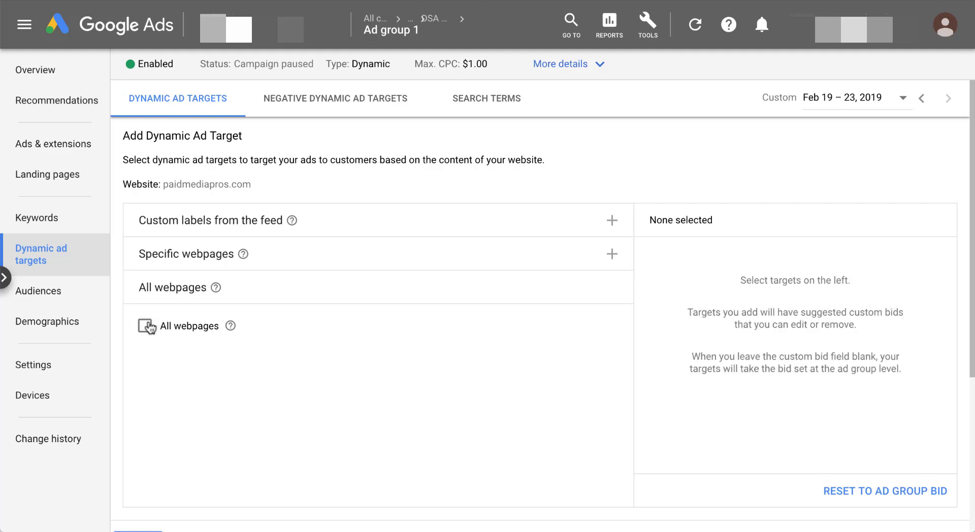
# Add the feed custom label YouTube as a dynamic ad target with a $1 bid.
pyautogui.click(234, 223)
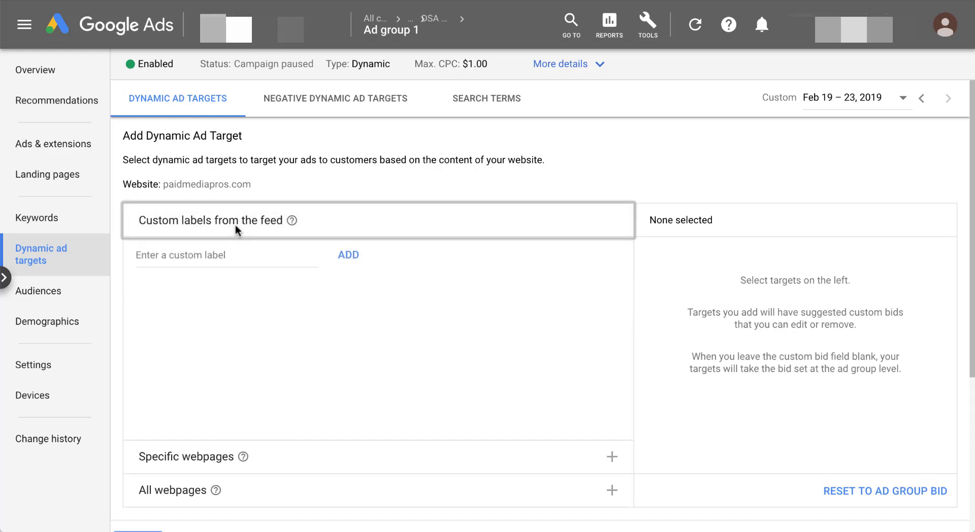
pyautogui.click(217, 255)
pyautogui.write('You')
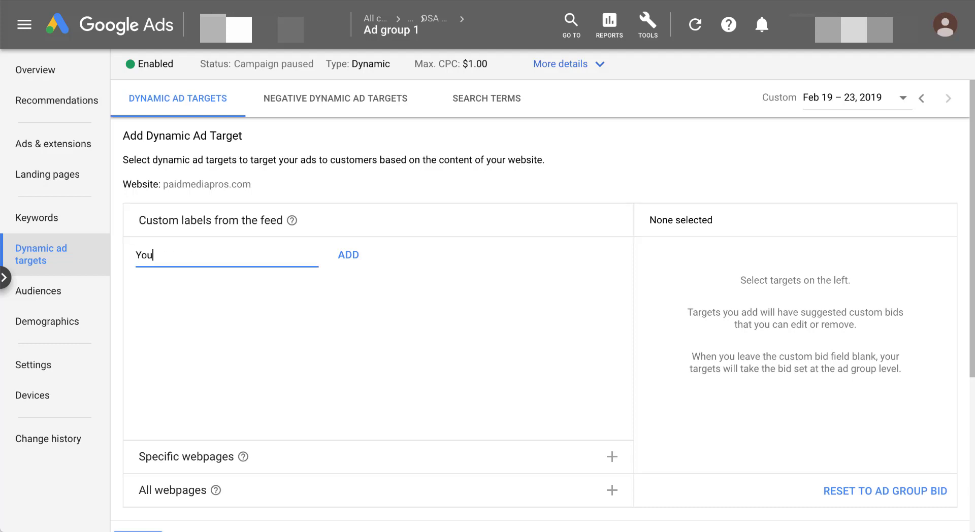
pyautogui.write('Tube')
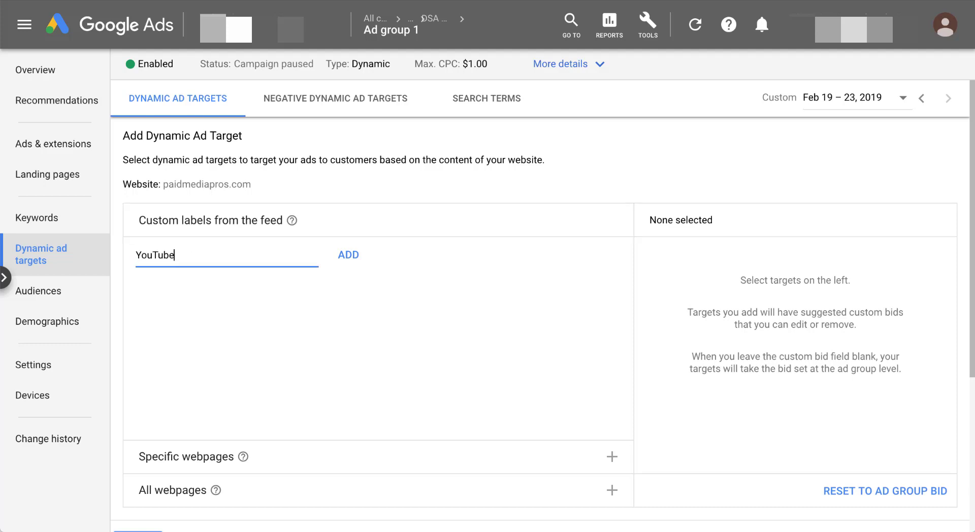
pyautogui.click(355, 260)
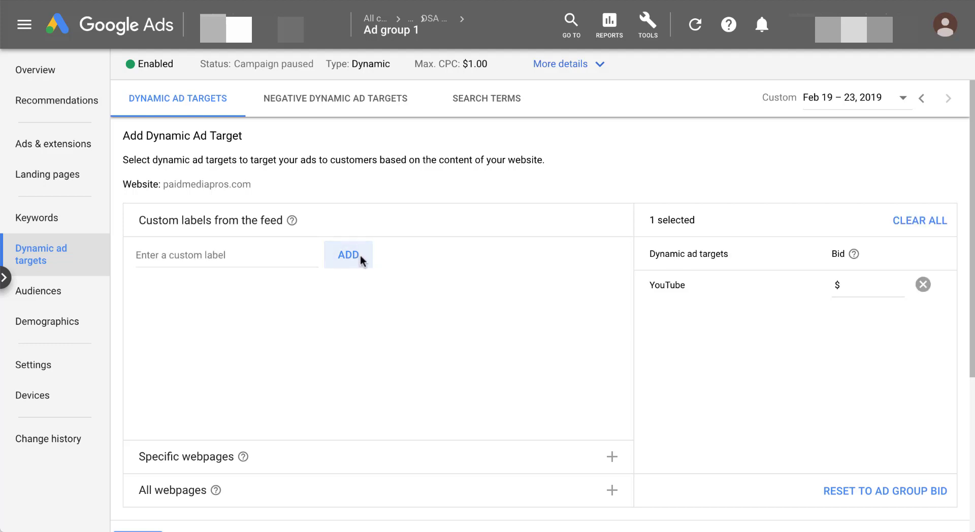
pyautogui.click(871, 287)
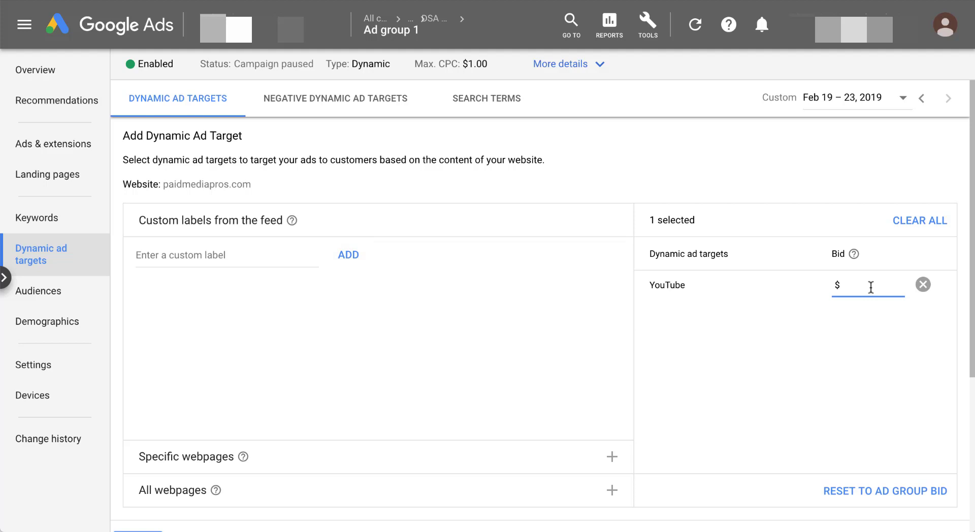
pyautogui.write('1')
pyautogui.click(810, 379)
# Add the feed custom label Videos as a second target with a $0.50 bid.
pyautogui.click(162, 258)
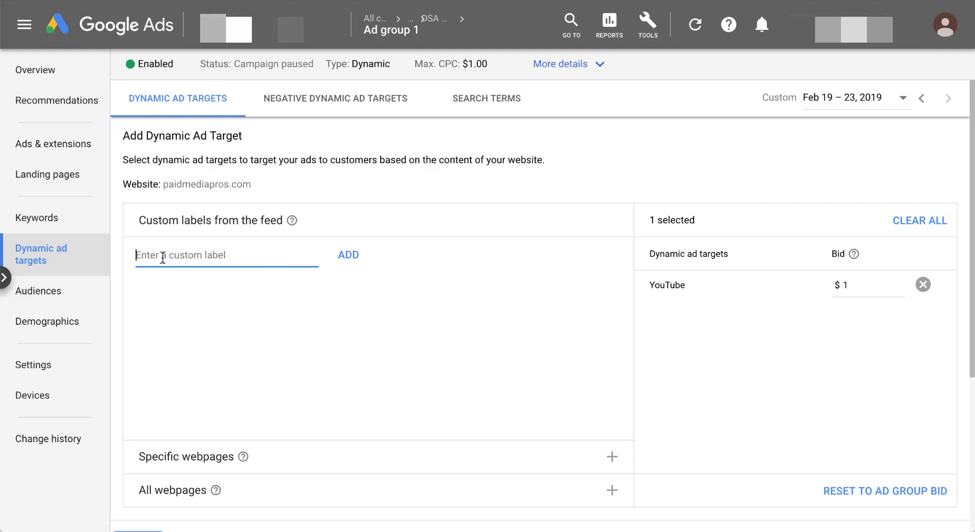
pyautogui.write('Videos')
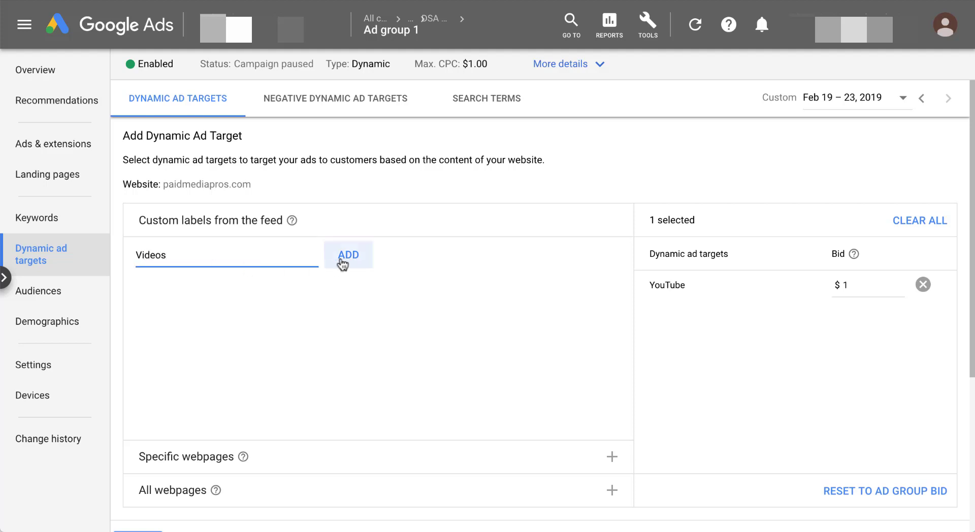
pyautogui.click(342, 261)
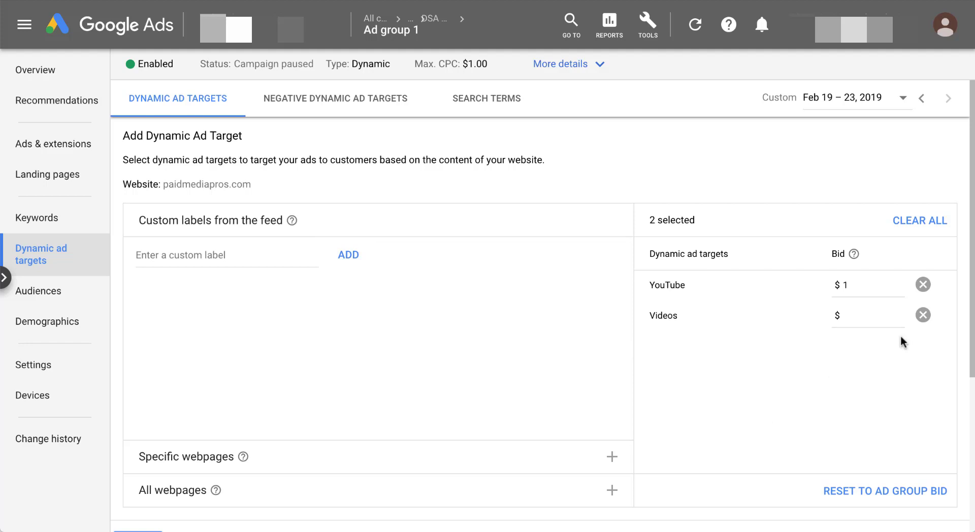
pyautogui.click(863, 315)
pyautogui.click(850, 396)
# Save the YouTube ($1.00) and Videos ($0.50) custom-label targets and review them in the table.
pyautogui.scroll(-3, 826, 401)
pyautogui.click(131, 376)
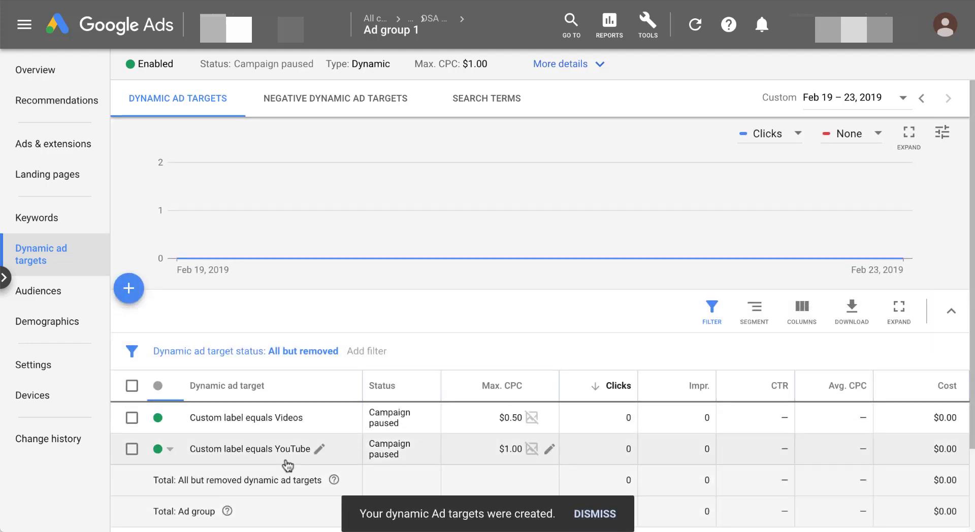
pyautogui.scroll(-2, 283, 464)
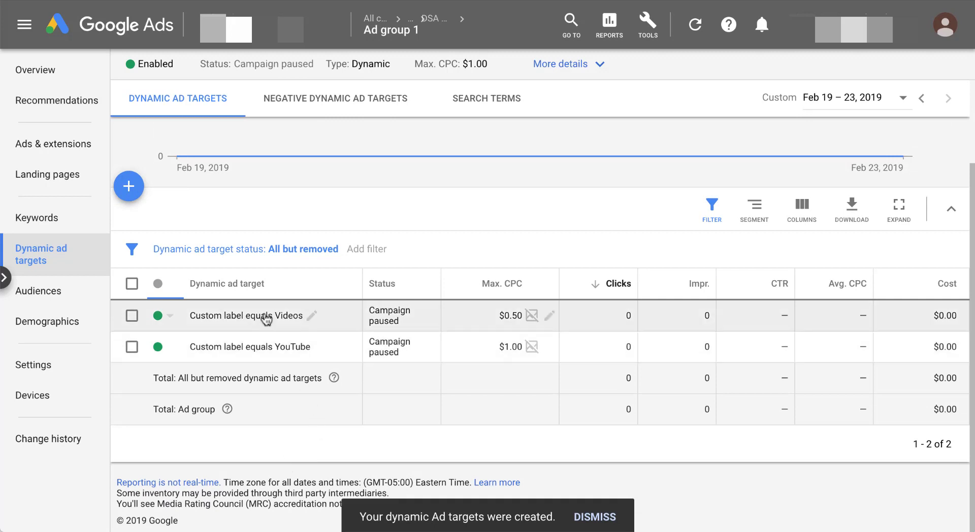